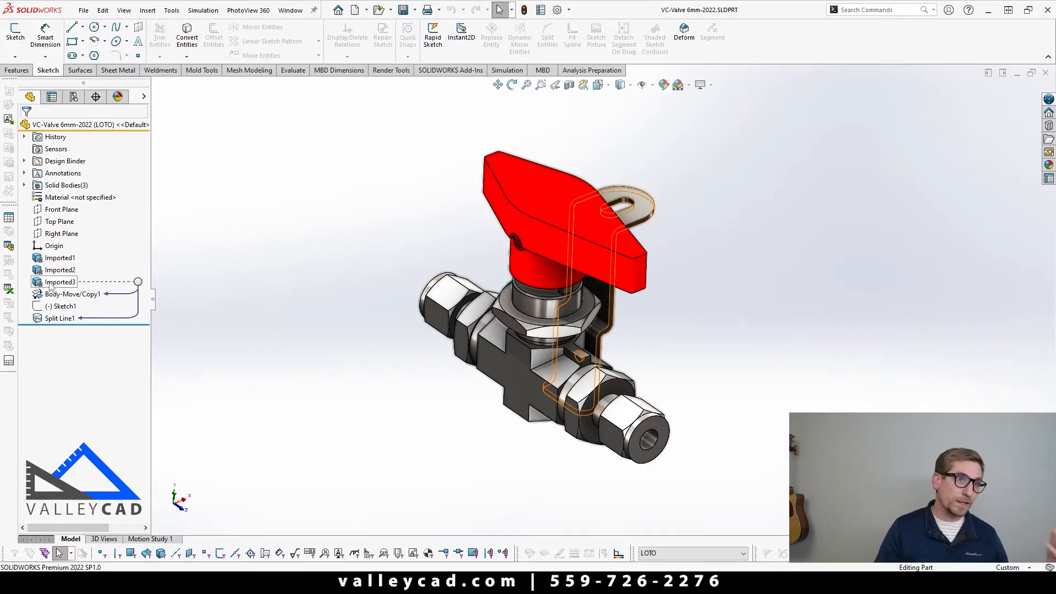
Expand the part's solid bodies and examine the valve, its handle and the lockout bracket from several sides
{"action": "left_click", "coordinate": [24, 185]}
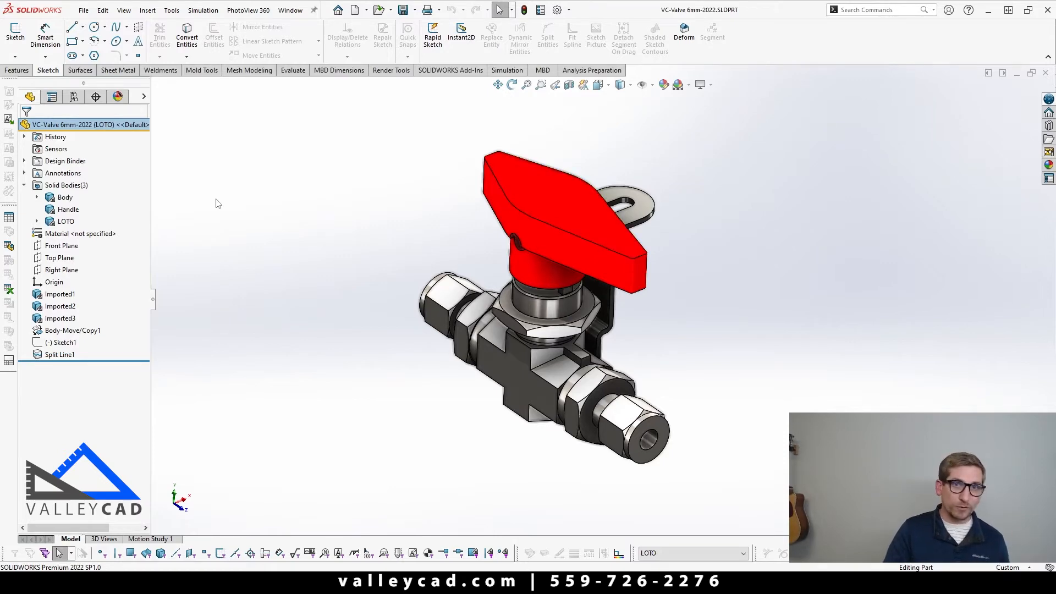
{"action": "middle_click_drag", "start_coordinate": [385, 323], "coordinate": [300, 318]}
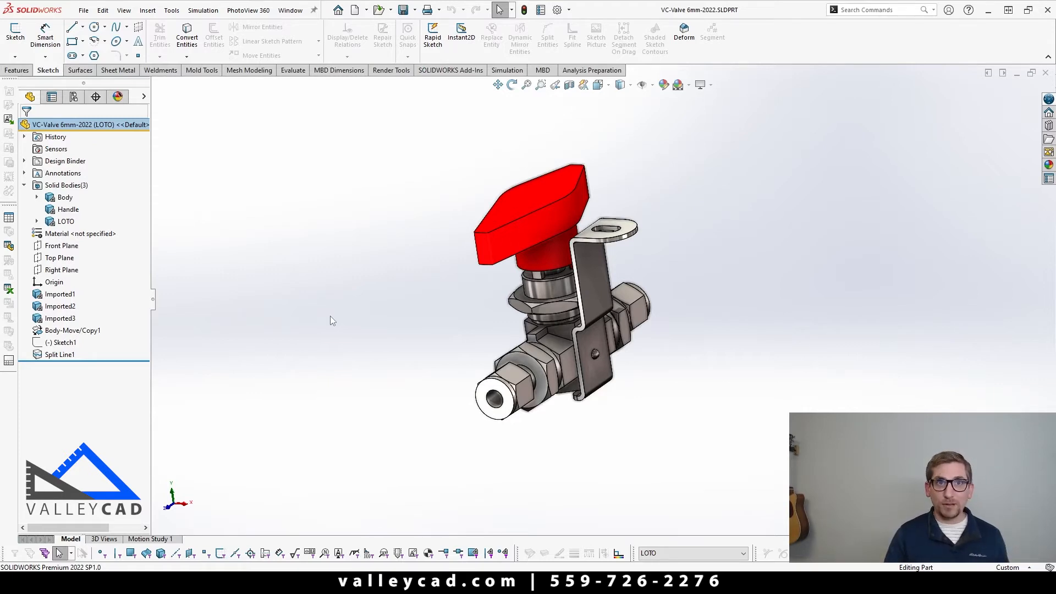
{"action": "middle_click_drag", "start_coordinate": [347, 229], "coordinate": [377, 217]}
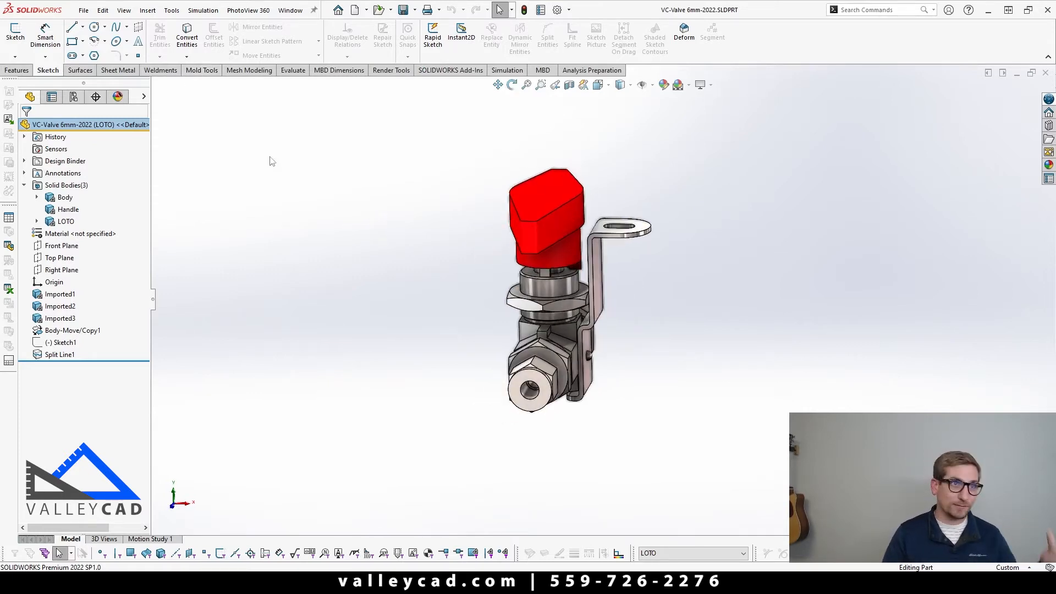
Fillet the top edge loop of the red handle with a 2 mm radius
{"action": "left_click", "coordinate": [10, 72]}
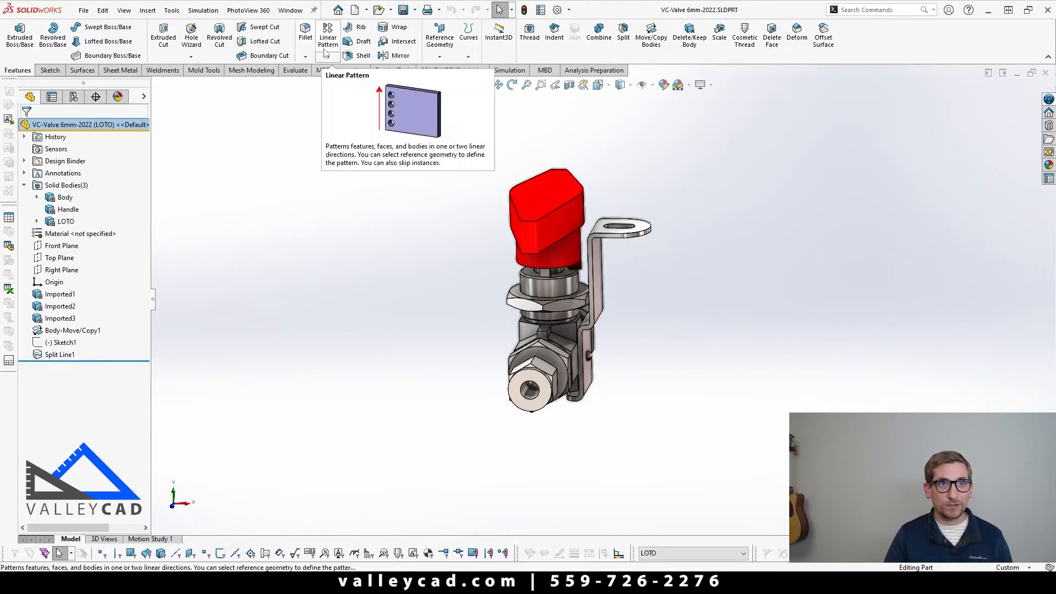
{"action": "left_click", "coordinate": [305, 33]}
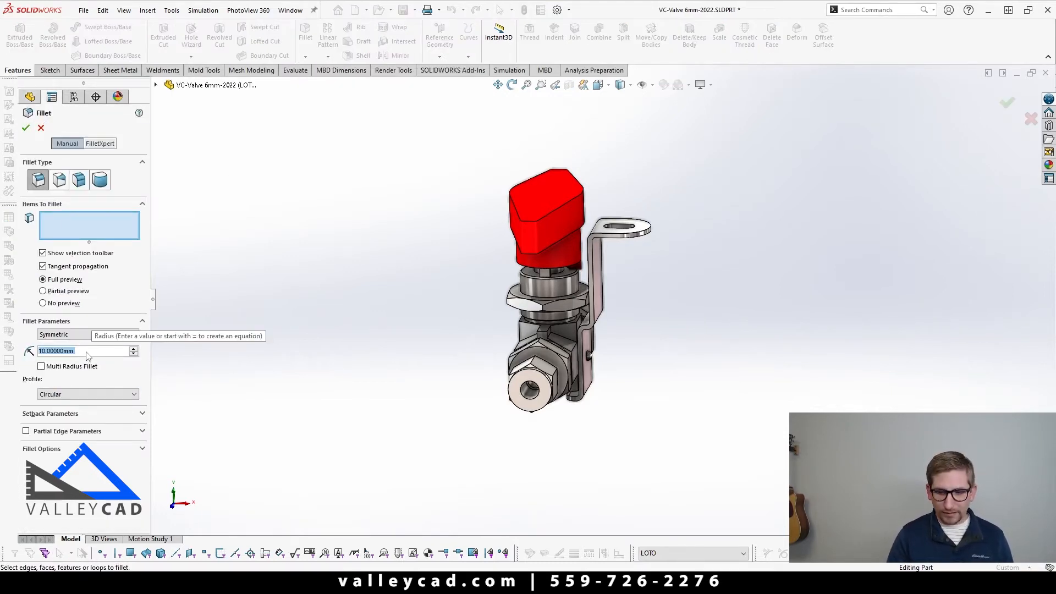
{"action": "type", "text": "2"}
{"action": "key", "text": "Return"}
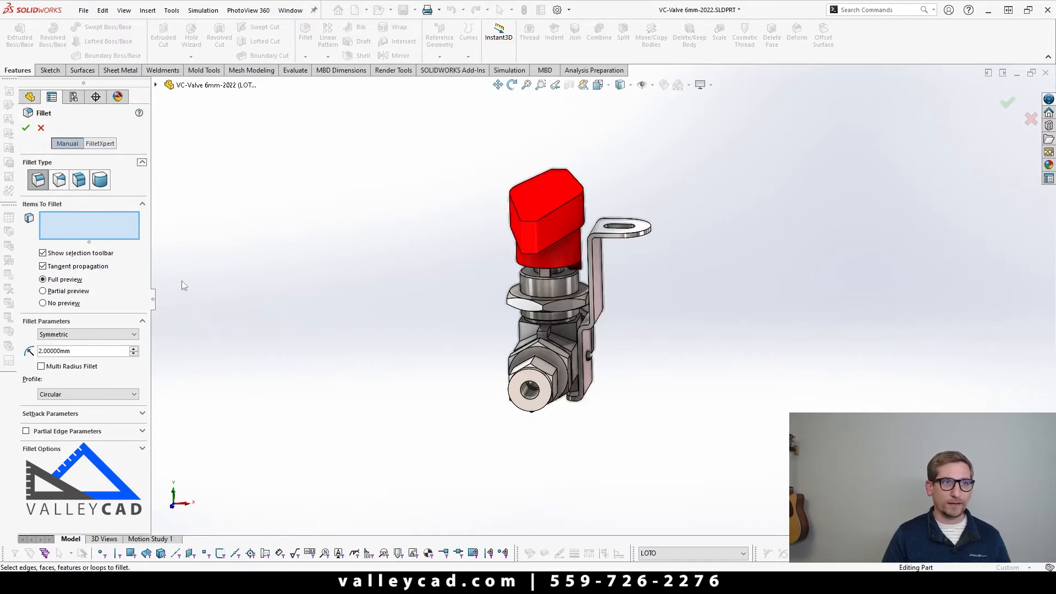
{"action": "left_click", "coordinate": [523, 220]}
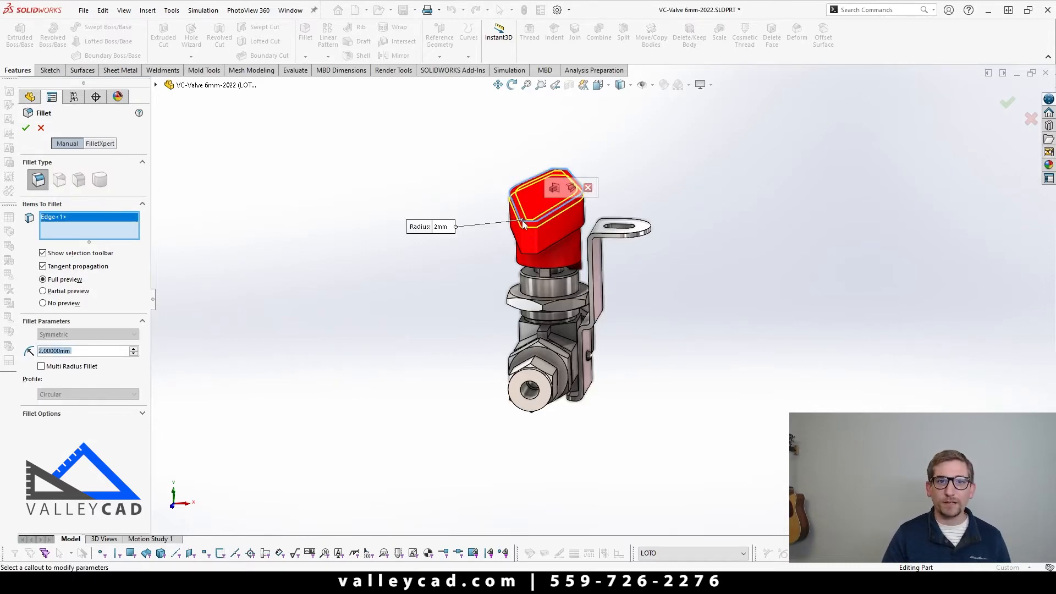
{"action": "middle_click_drag", "start_coordinate": [439, 260], "coordinate": [478, 269]}
{"action": "scroll", "coordinate": [506, 230], "scroll_direction": "down", "scroll_amount": 4}
{"action": "mouse_move", "coordinate": [507, 230]}
{"action": "middle_mouse_down"}
{"action": "mouse_move", "coordinate": [494, 181]}
{"action": "mouse_move", "coordinate": [522, 218]}
{"action": "middle_mouse_up"}
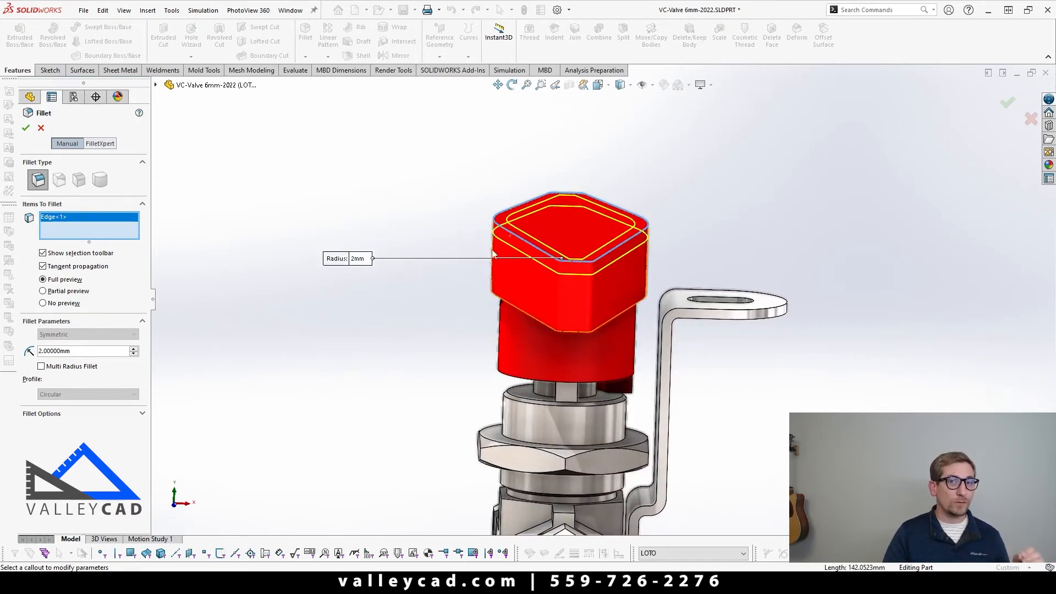
{"action": "left_click", "coordinate": [25, 128]}
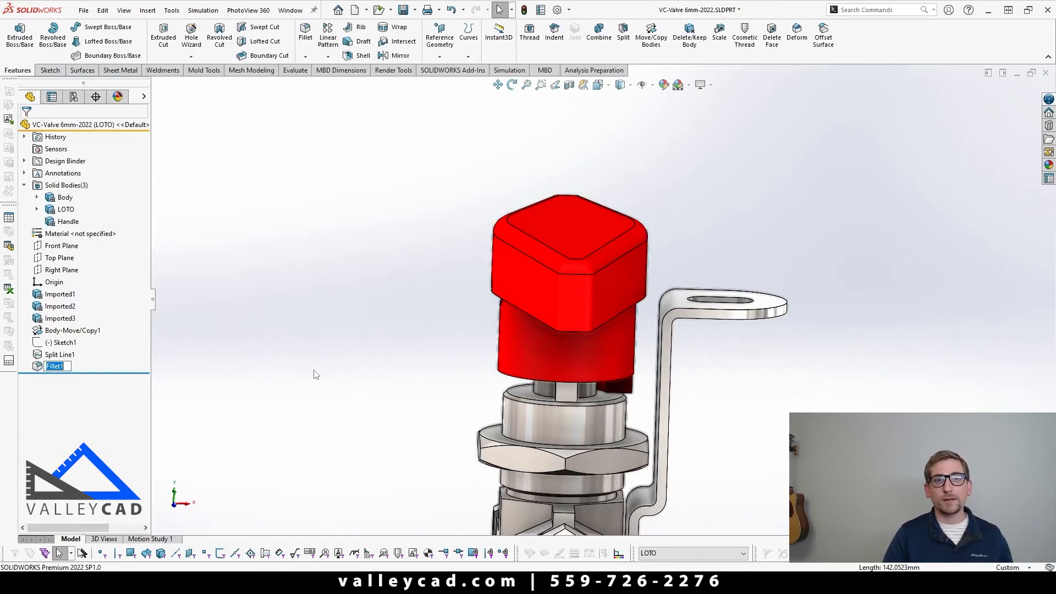
{"action": "key", "text": "ctrl+7"}
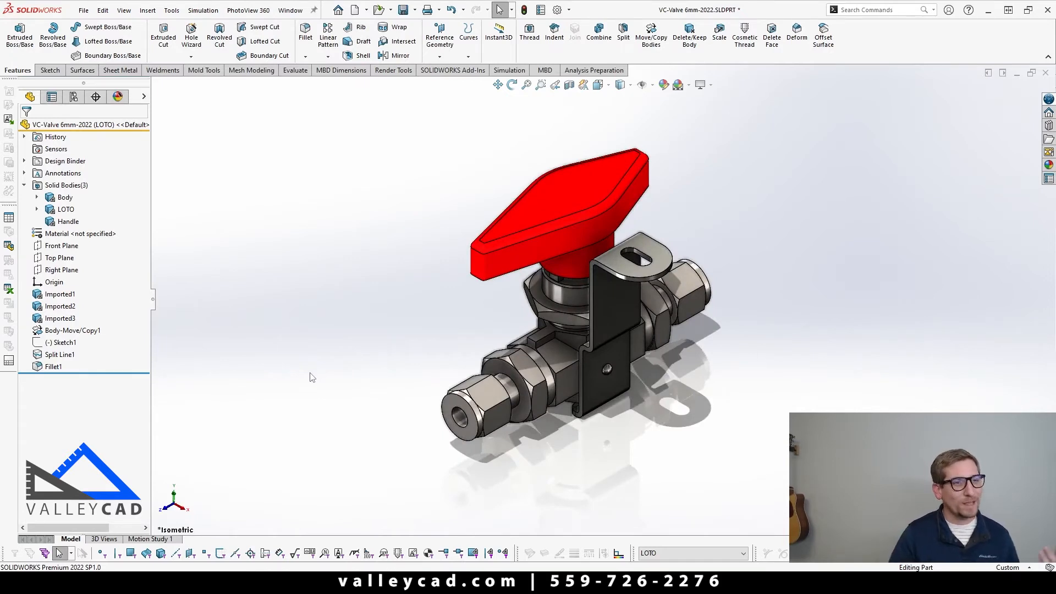
Extrude Sketch1 on the handle's top face as a blind 2 mm boss with merged result
{"action": "left_click", "coordinate": [69, 343]}
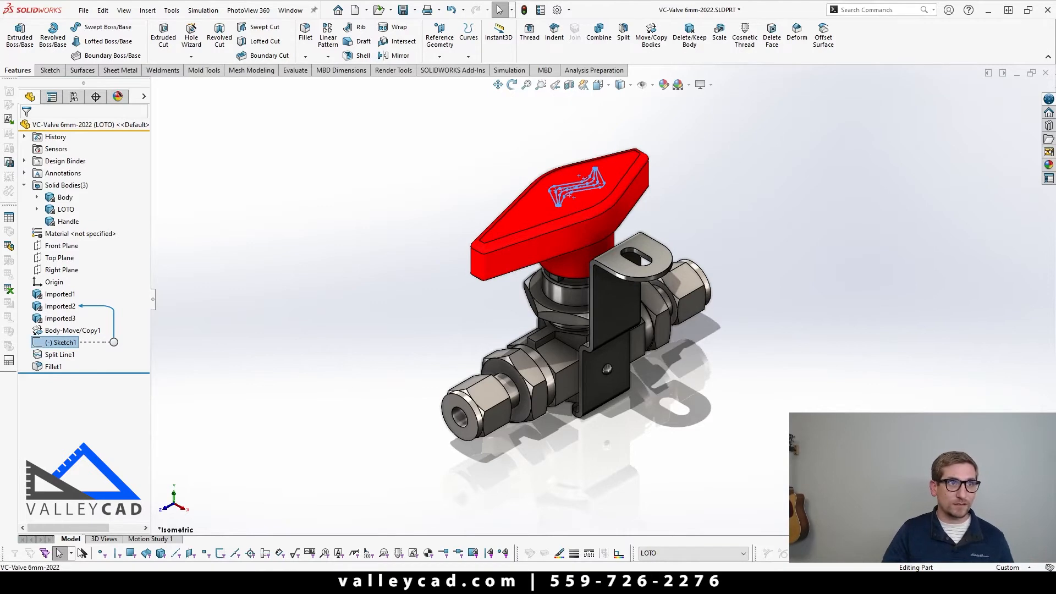
{"action": "left_click", "coordinate": [15, 44]}
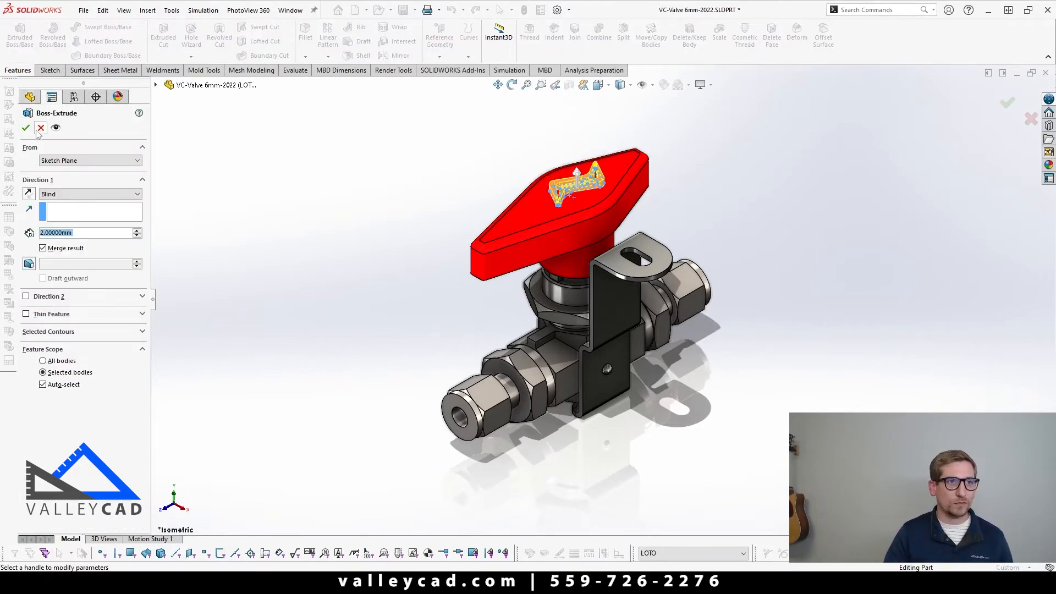
{"action": "left_click", "coordinate": [26, 129]}
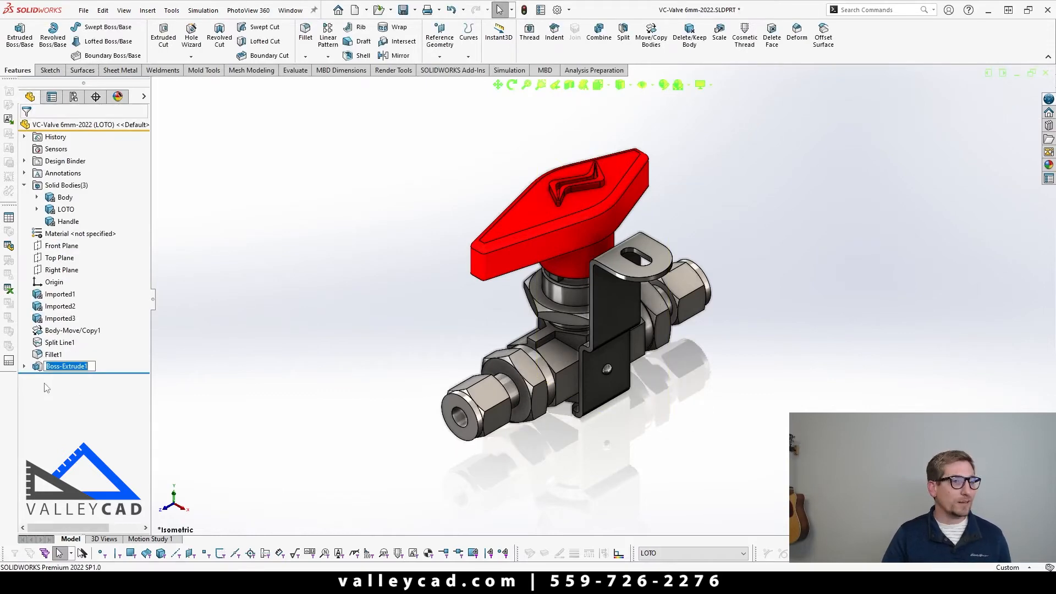
Reopen the boss extrude's definition to examine its merge result option and feature scope, keeping the settings
{"action": "right_click", "coordinate": [40, 364]}
{"action": "left_click", "coordinate": [49, 317]}
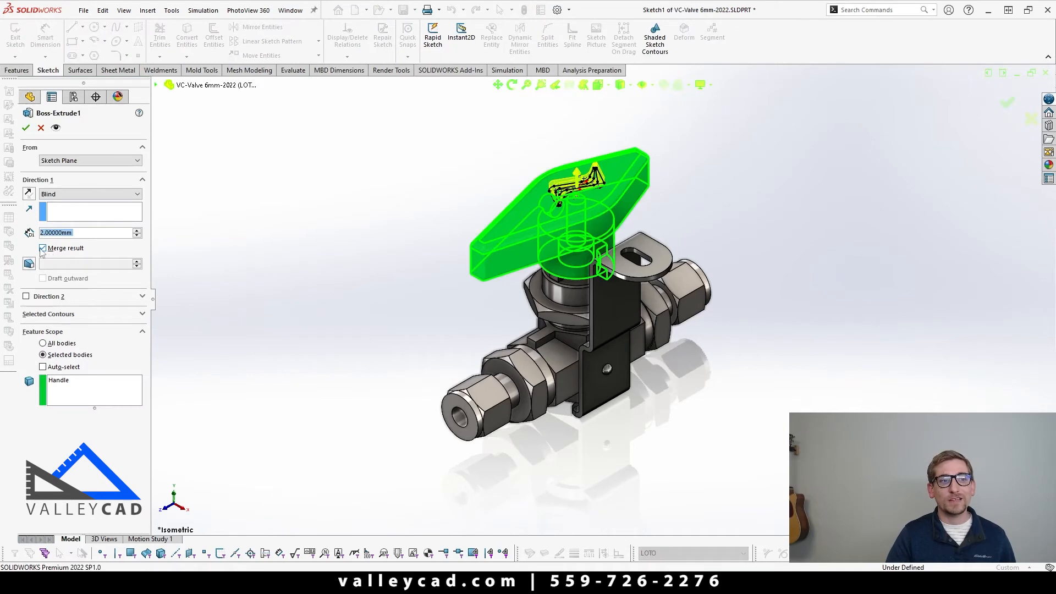
{"action": "left_click", "coordinate": [26, 128]}
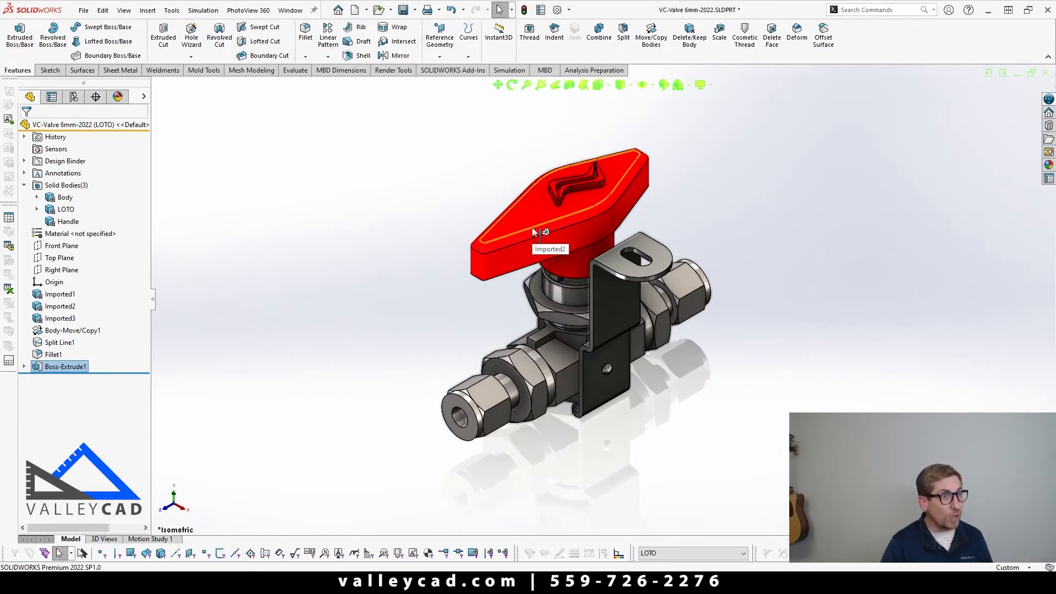
{"action": "left_click", "coordinate": [352, 294]}
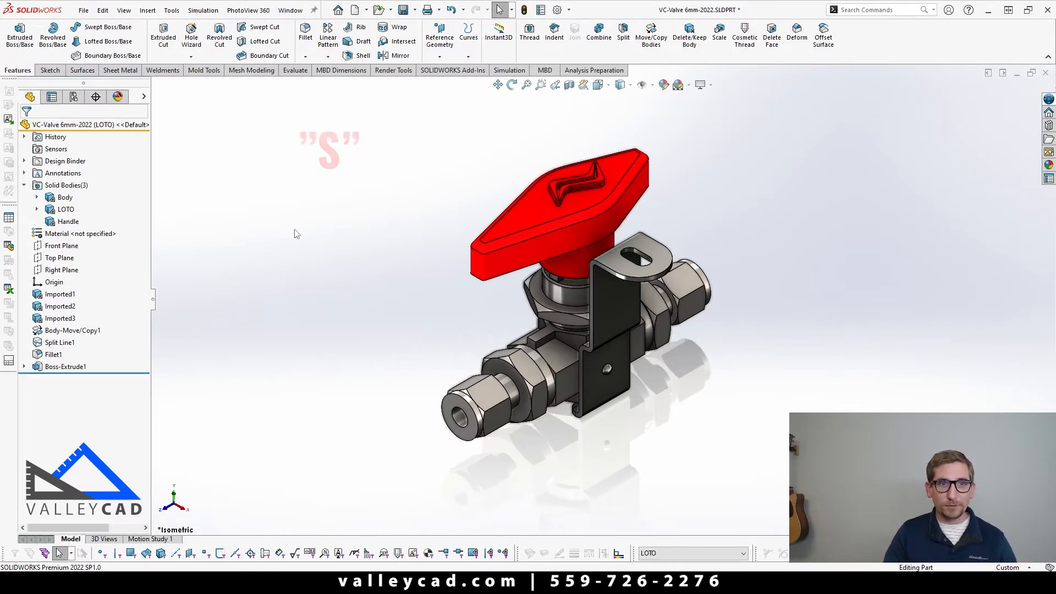
Switch the search scope to SOLIDWORKS Help and view the available search categories
{"action": "key", "text": "s"}
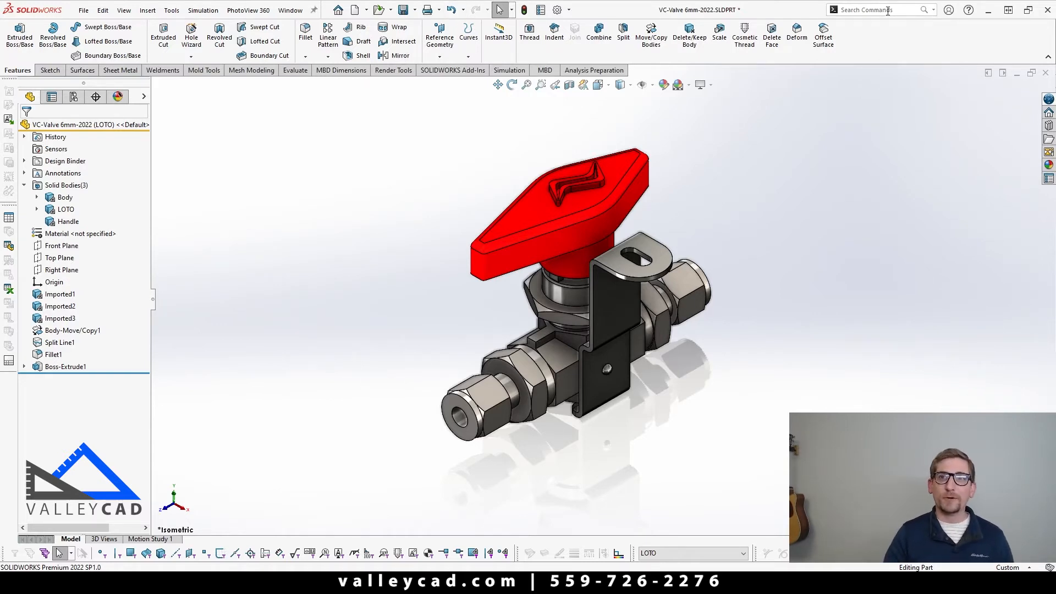
{"action": "left_click", "coordinate": [934, 9]}
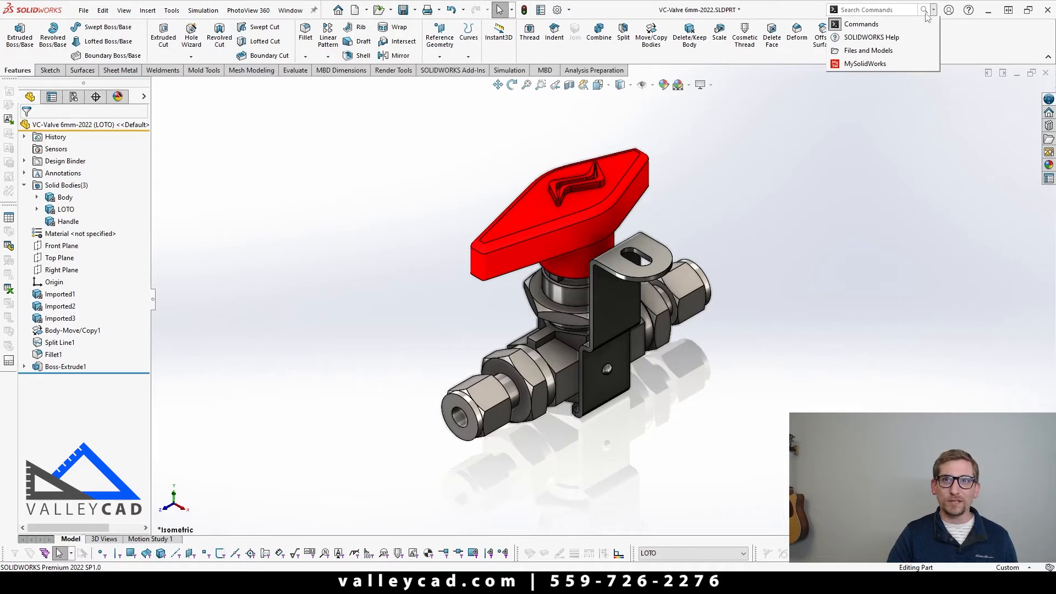
{"action": "left_click", "coordinate": [893, 37]}
{"action": "left_click", "coordinate": [934, 9]}
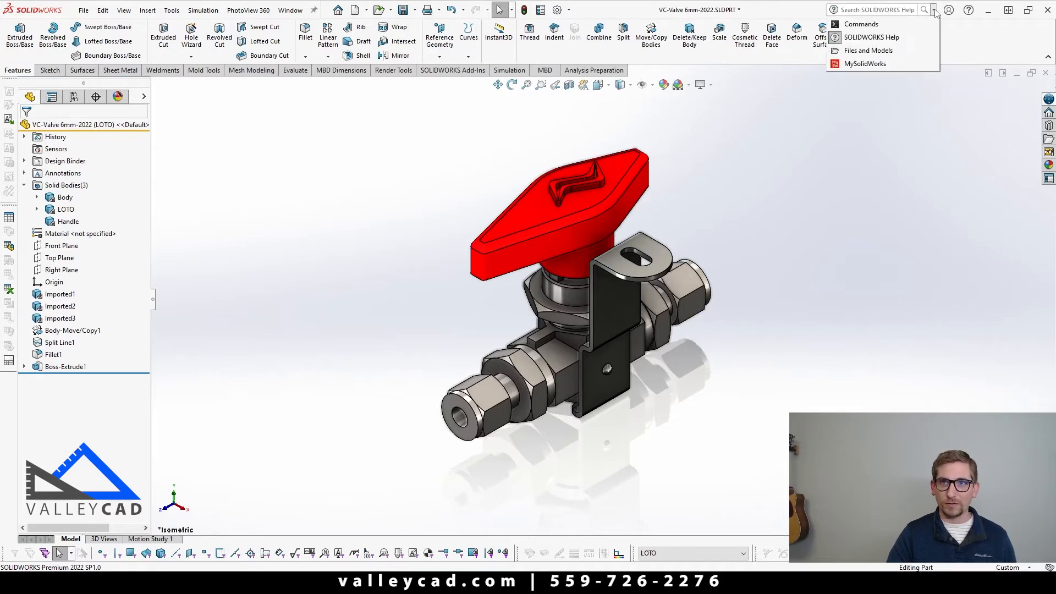
{"action": "left_click", "coordinate": [878, 156]}
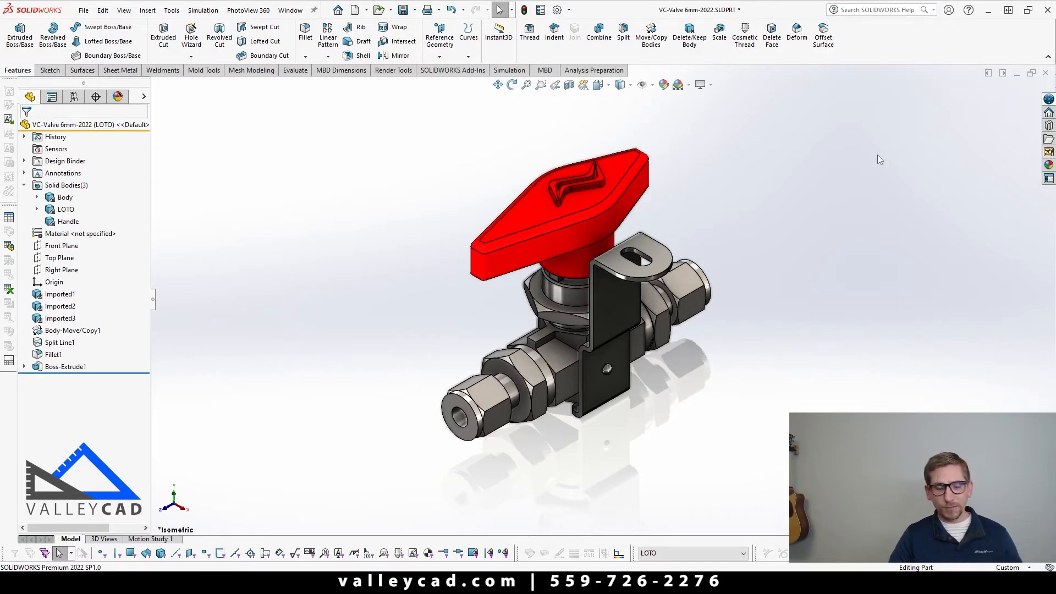
Search the commands for "split" and review the matching tools
{"action": "key", "text": "w"}
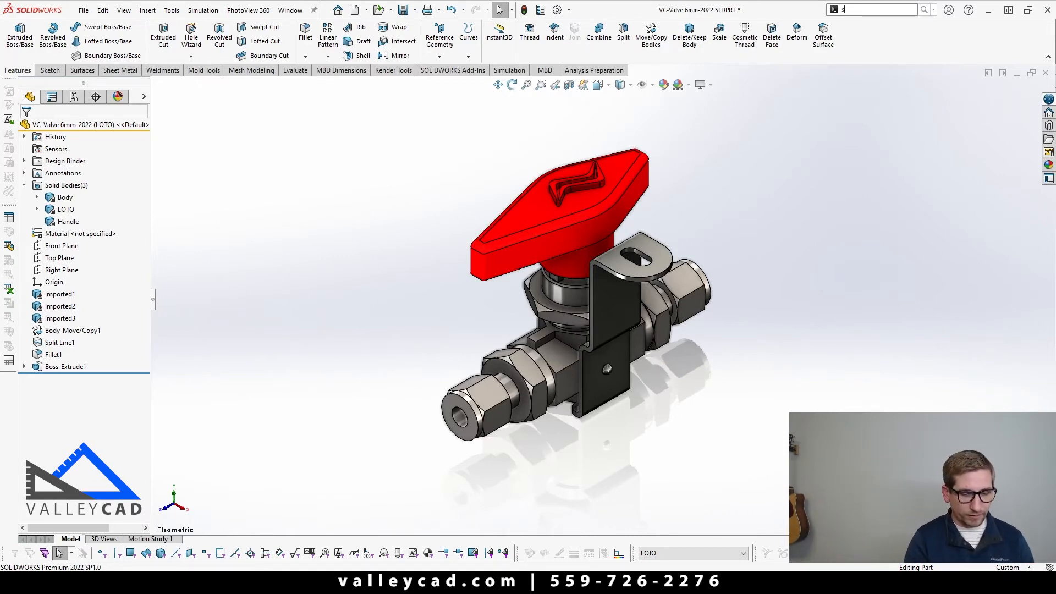
{"action": "type", "text": "split"}
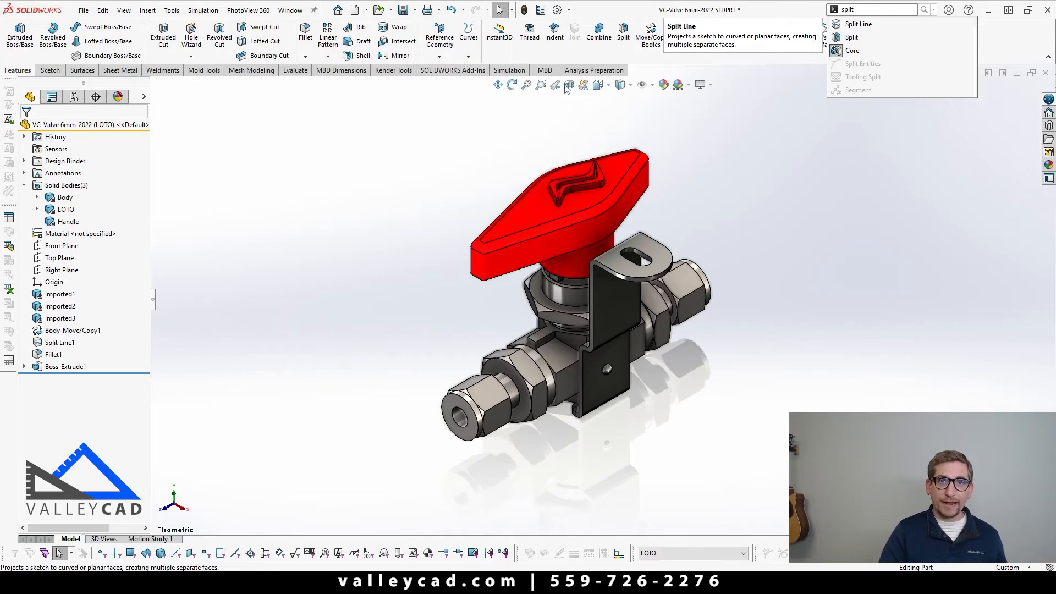
{"action": "left_click", "coordinate": [366, 281]}
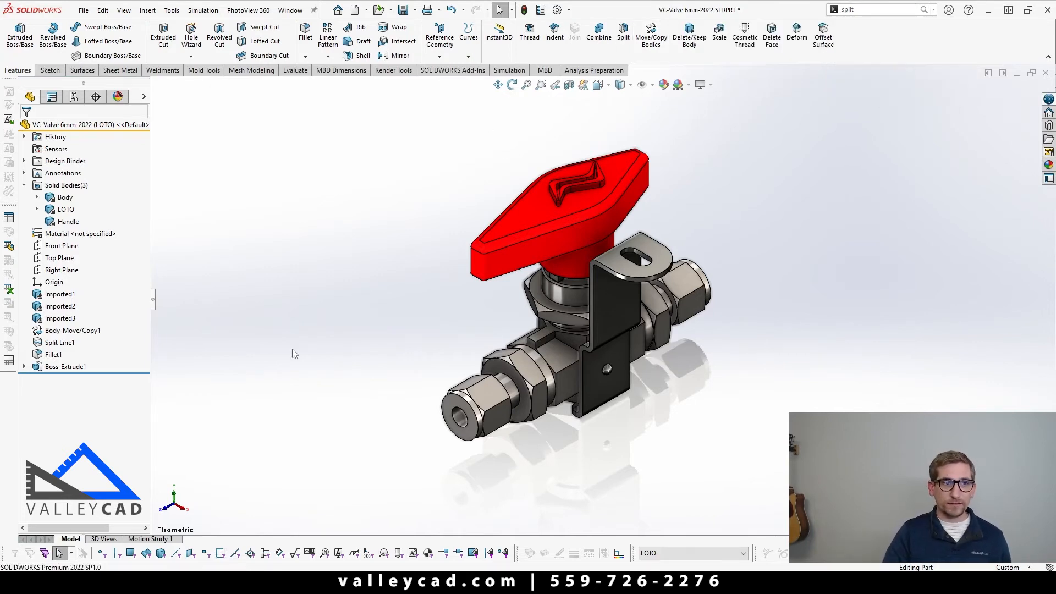
Launch the Split Line command from a shortcut bar search for "split", and cancel it
{"action": "key", "text": "s"}
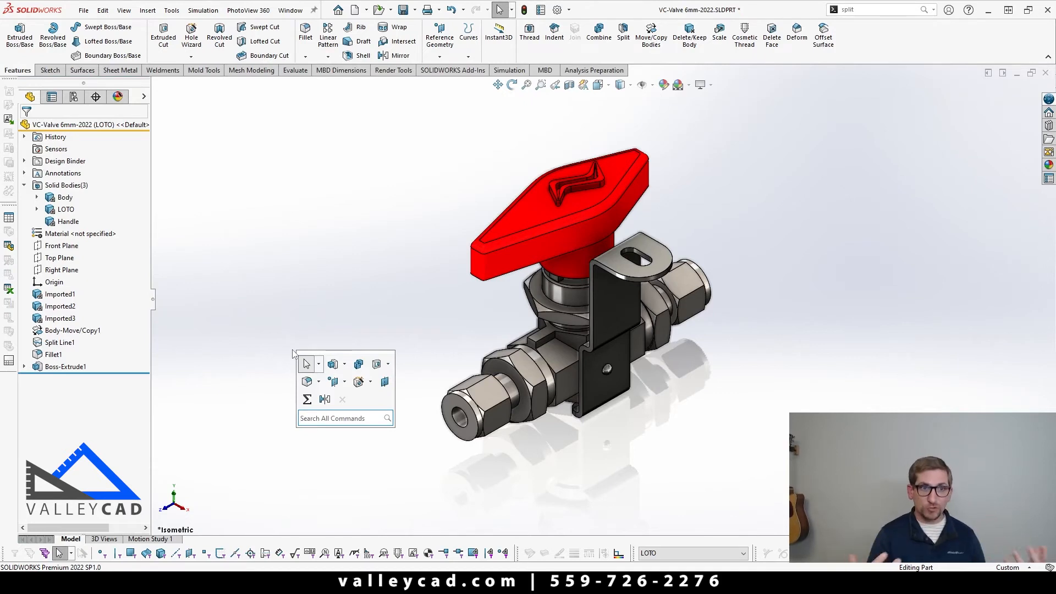
{"action": "left_click", "coordinate": [343, 419]}
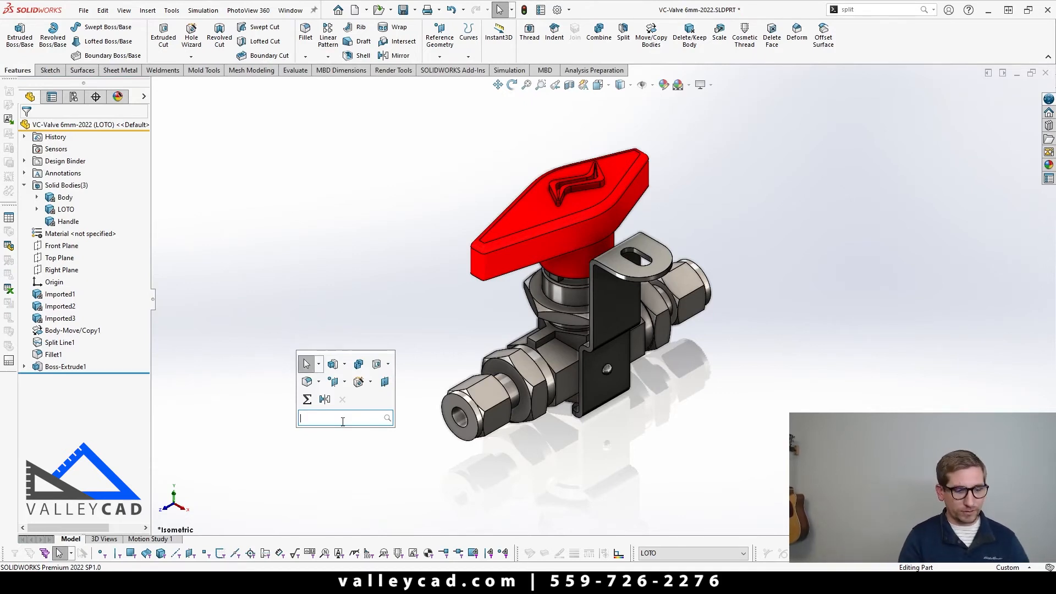
{"action": "type", "text": "split"}
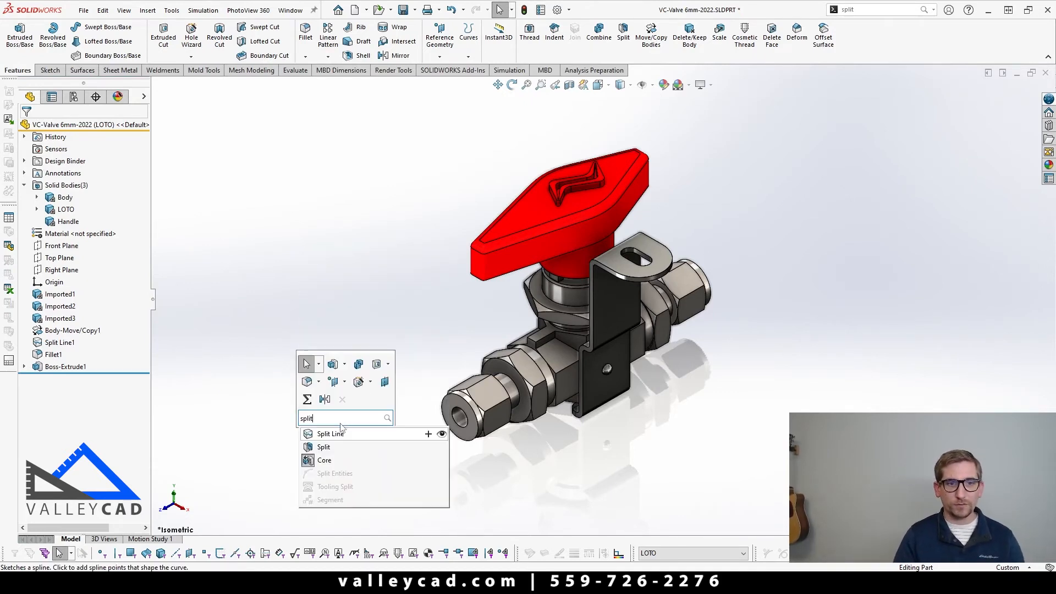
{"action": "left_click", "coordinate": [338, 435]}
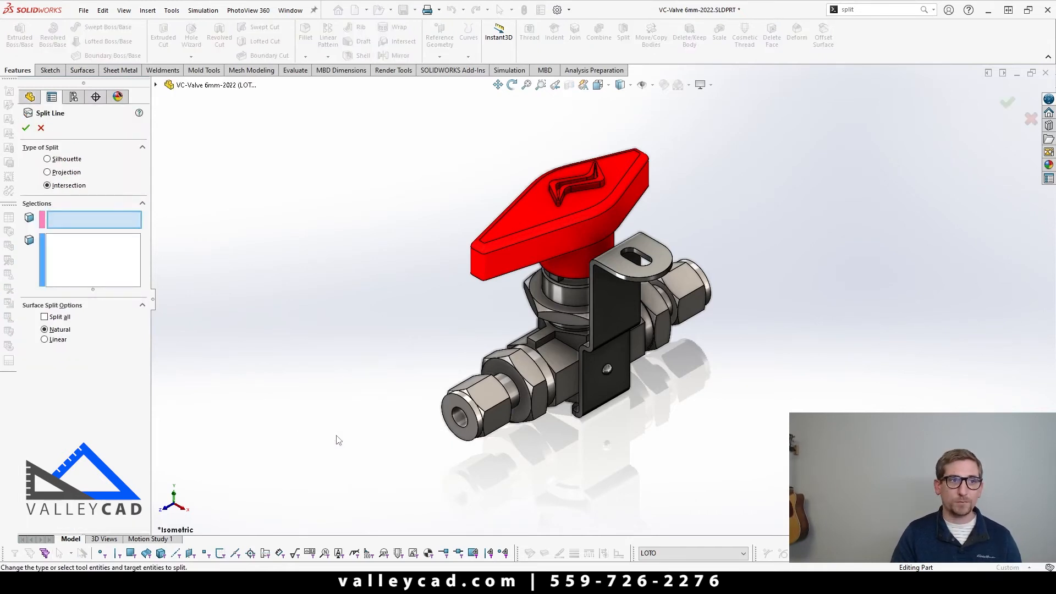
{"action": "left_click", "coordinate": [41, 128]}
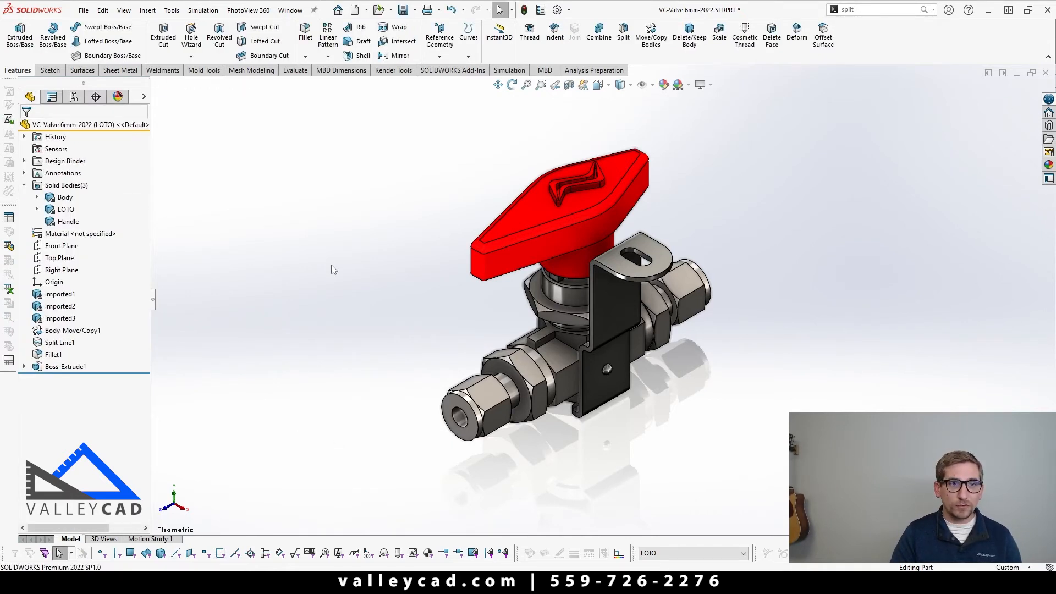
Search the shortcut bar for "split", add the Split Line command to the bar, and reopen it to check the addition
{"action": "type", "text": "ssplit"}
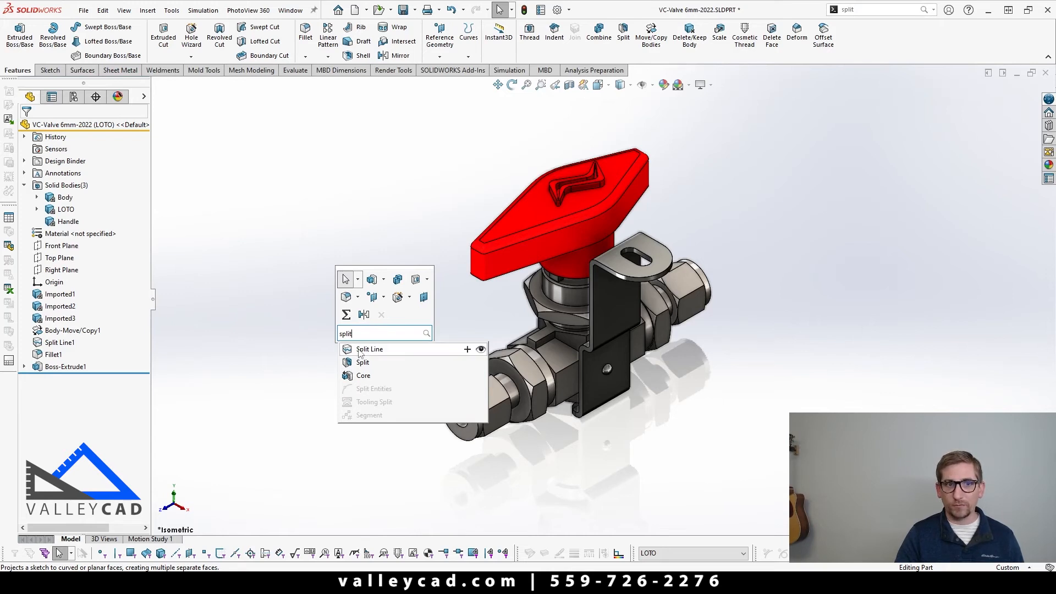
{"action": "left_click_drag", "start_coordinate": [359, 353], "coordinate": [381, 314]}
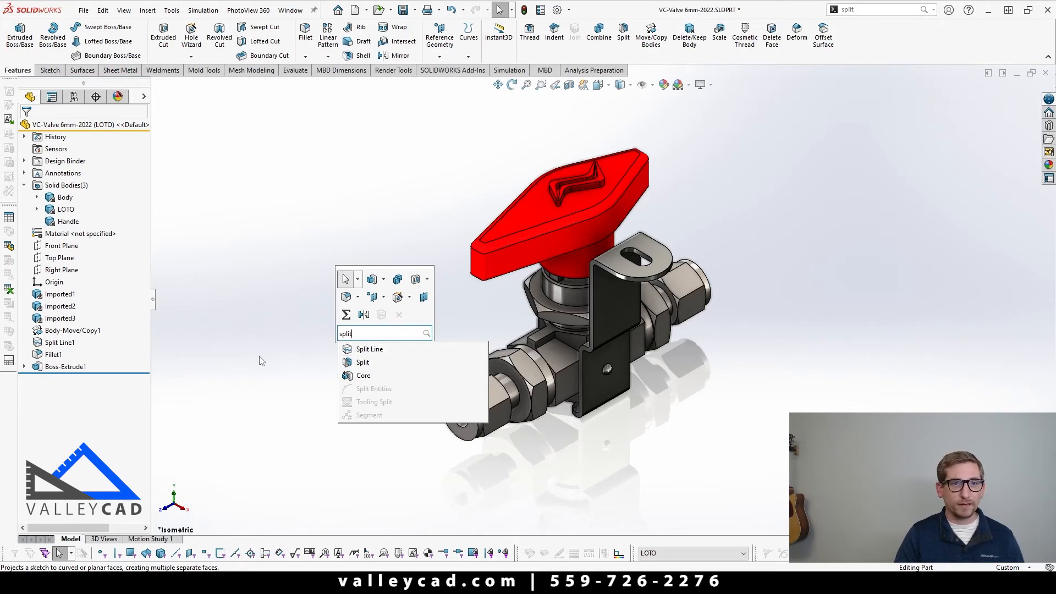
{"action": "left_click", "coordinate": [278, 338]}
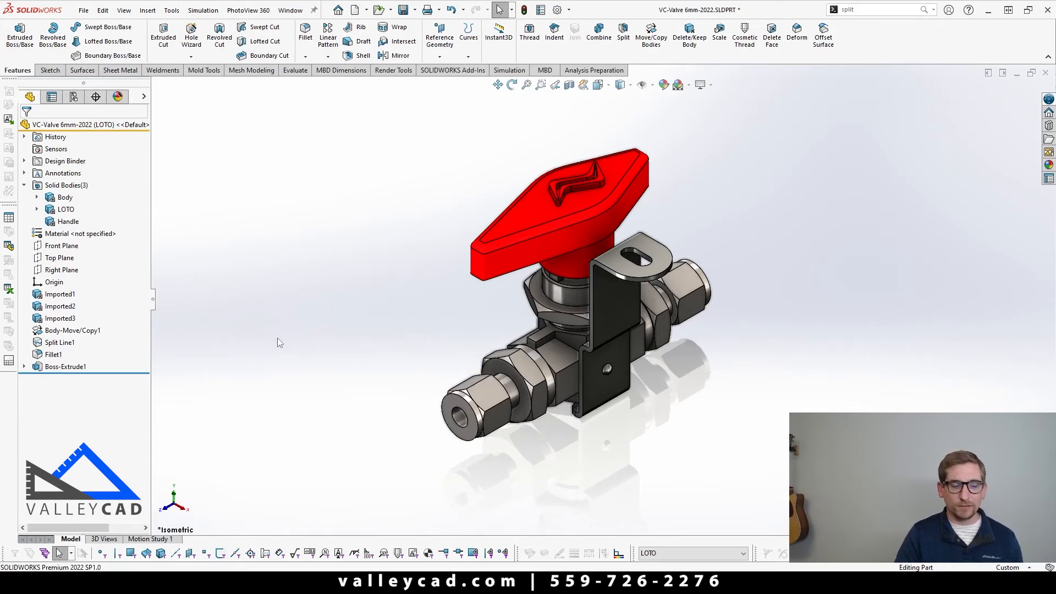
{"action": "key", "text": "s"}
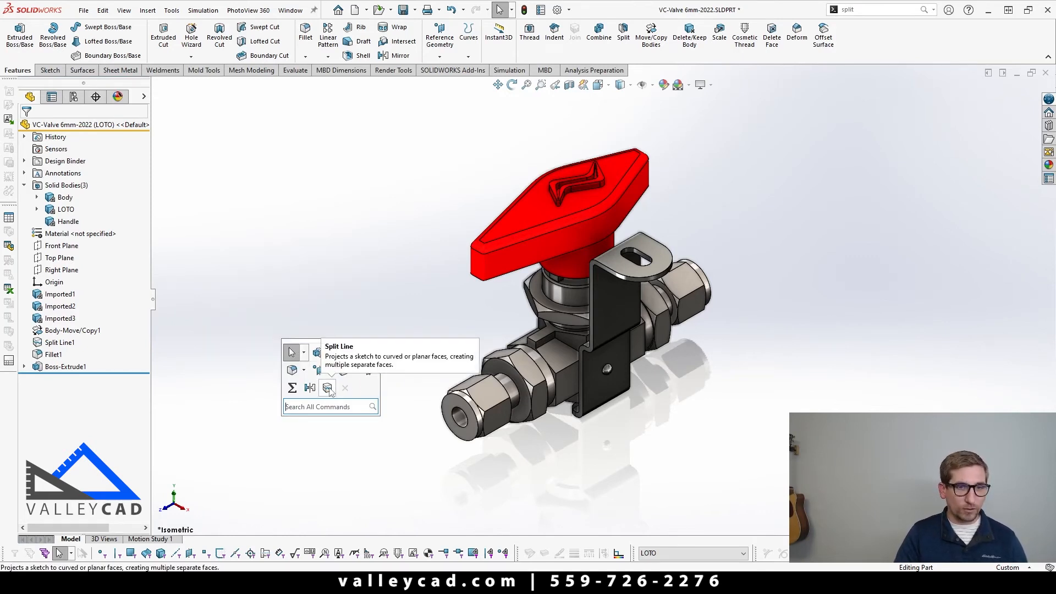
{"action": "left_click", "coordinate": [419, 487]}
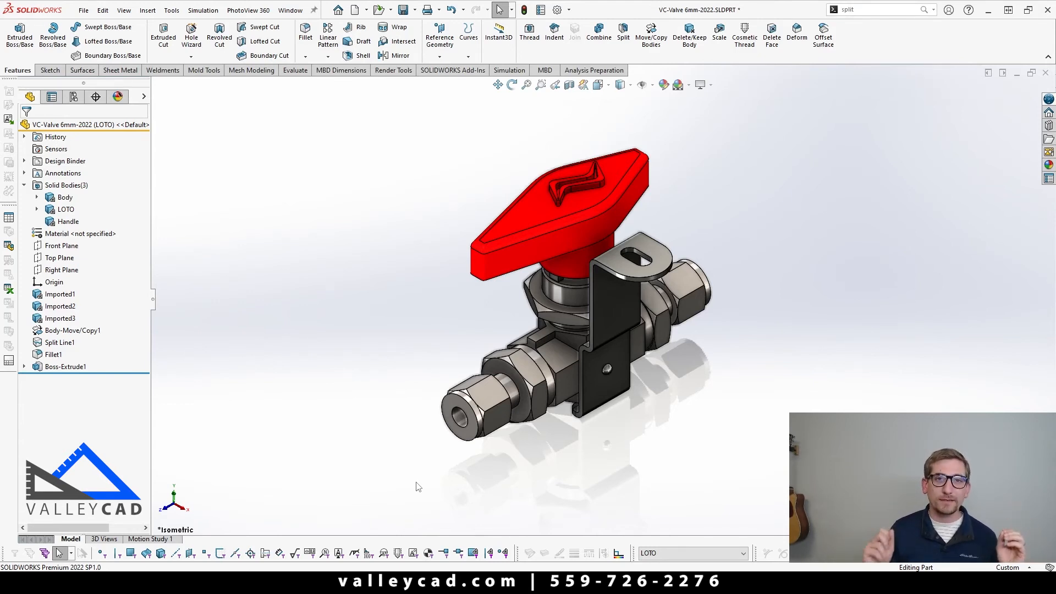
Compare the shortcut bar's commands while editing the boss extrude's sketch with those offered in the part environment
{"action": "left_click", "coordinate": [24, 366]}
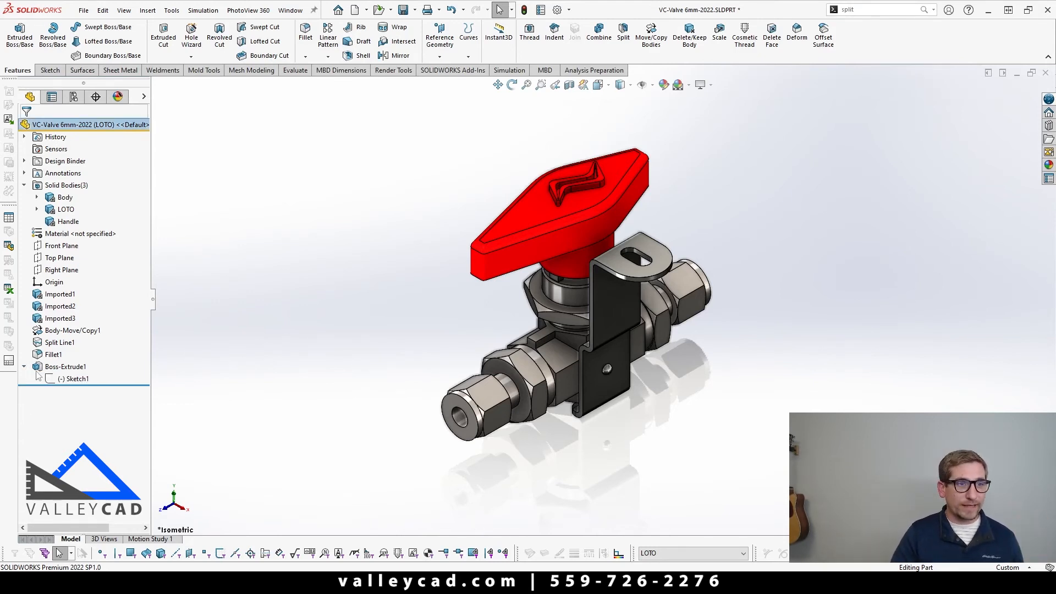
{"action": "left_click", "coordinate": [60, 379]}
{"action": "right_click", "coordinate": [61, 379]}
{"action": "left_click", "coordinate": [69, 347]}
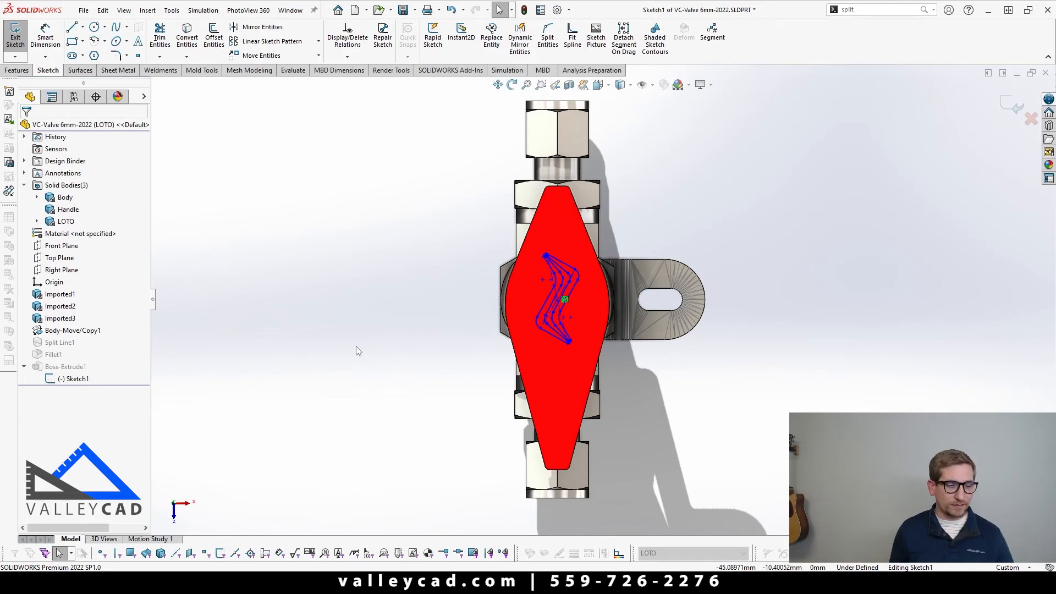
{"action": "key", "text": "s"}
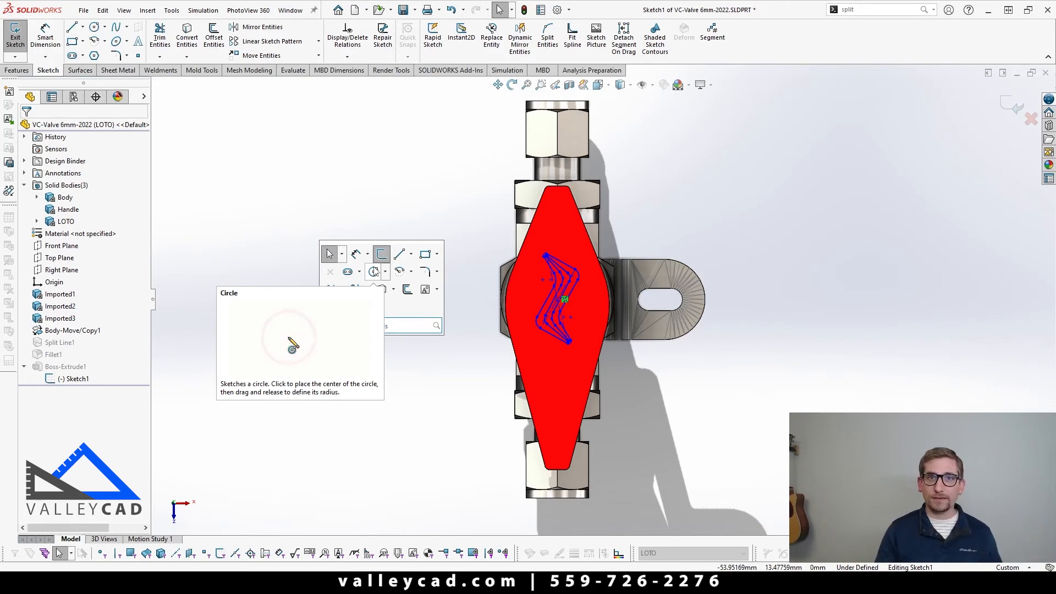
{"action": "left_click", "coordinate": [1021, 108]}
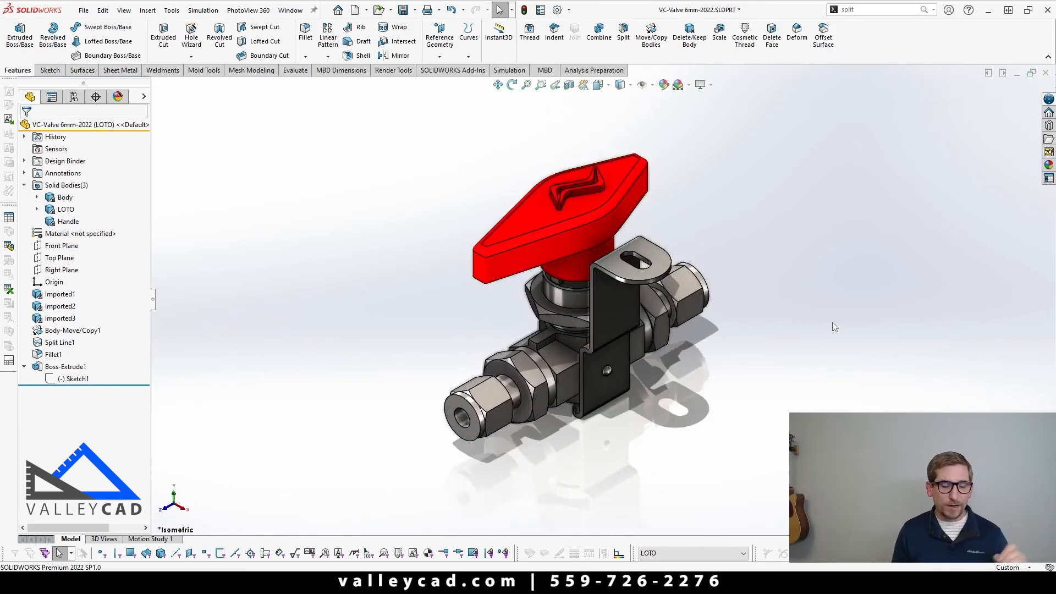
{"action": "key", "text": "s"}
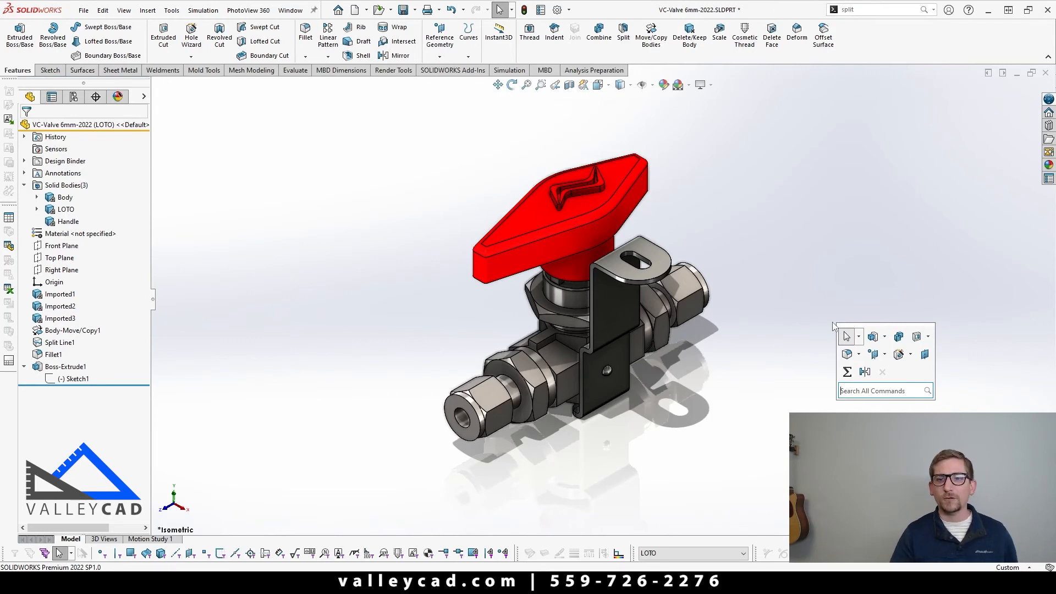
{"action": "left_click", "coordinate": [846, 336]}
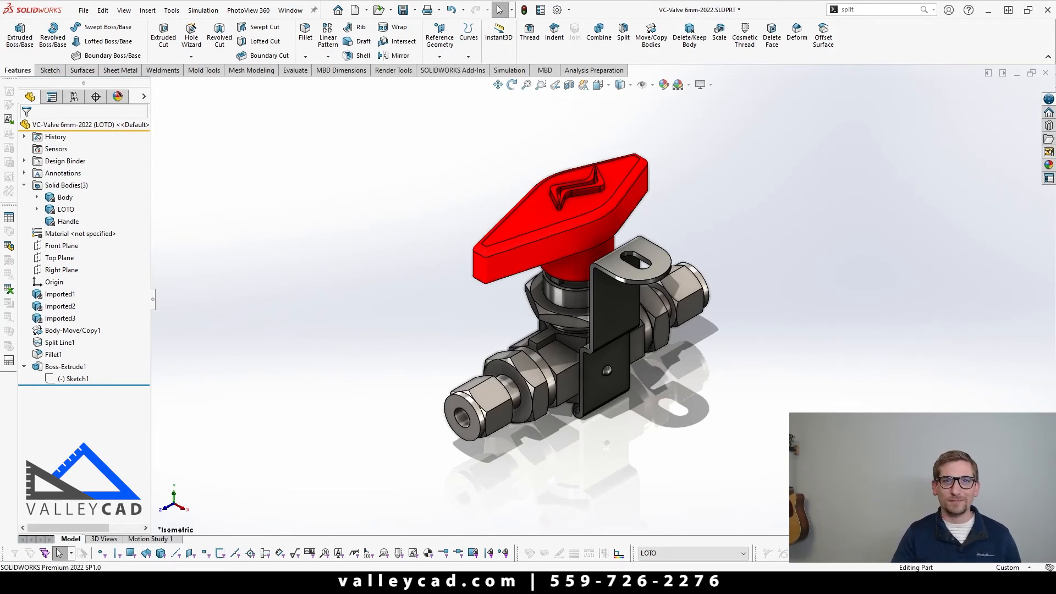